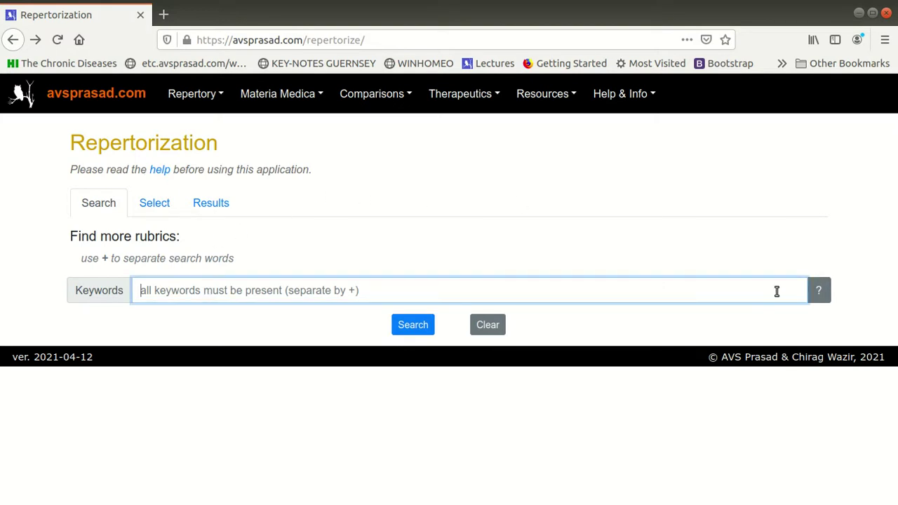
Read the search tips for the keyword search and the hint on separating search words, closing the tips
left_click(819, 291)
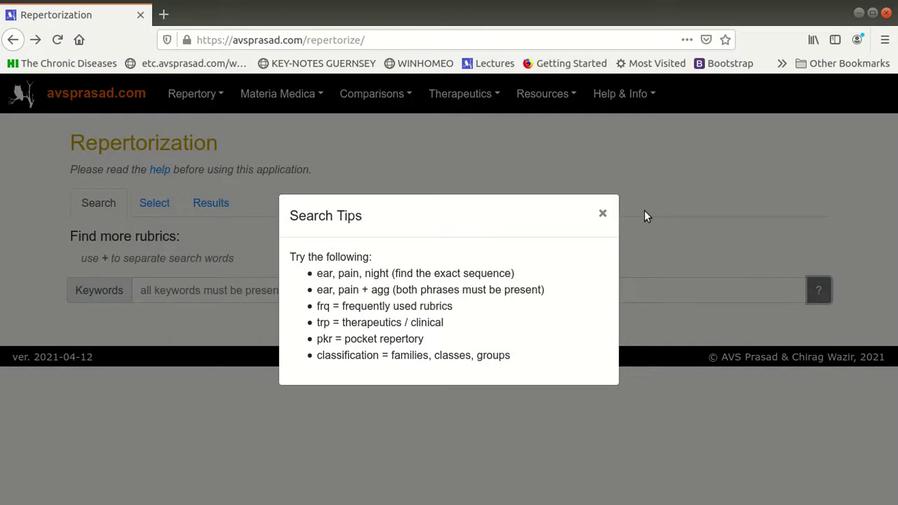
left_click(602, 213)
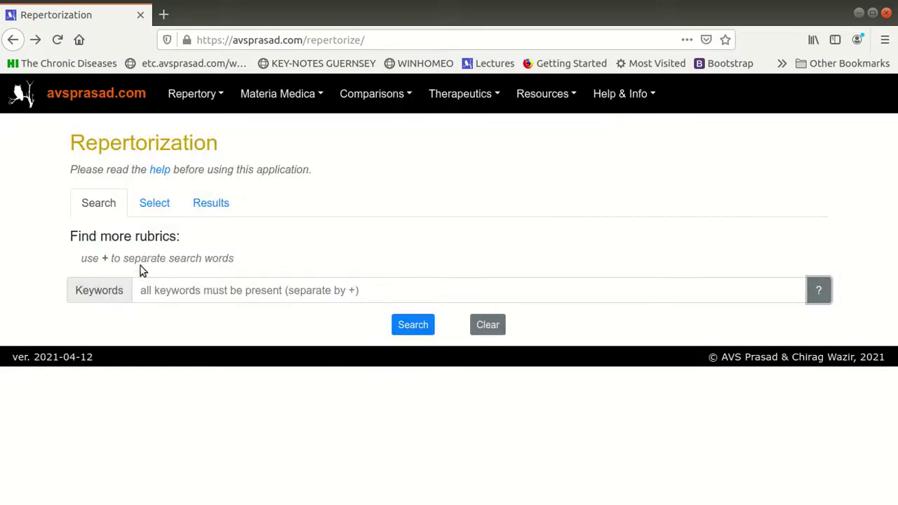
left_click_drag(74, 258, 170, 259)
left_click(216, 255)
Search the rubrics for "right + side + general" and add "generalities, side, right (frq)" to the selected rubrics
left_click(351, 295)
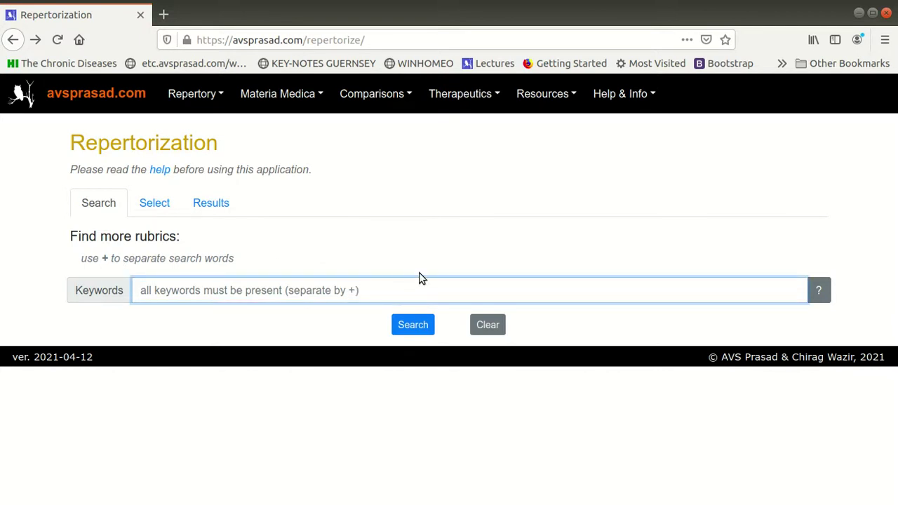
type("right + s")
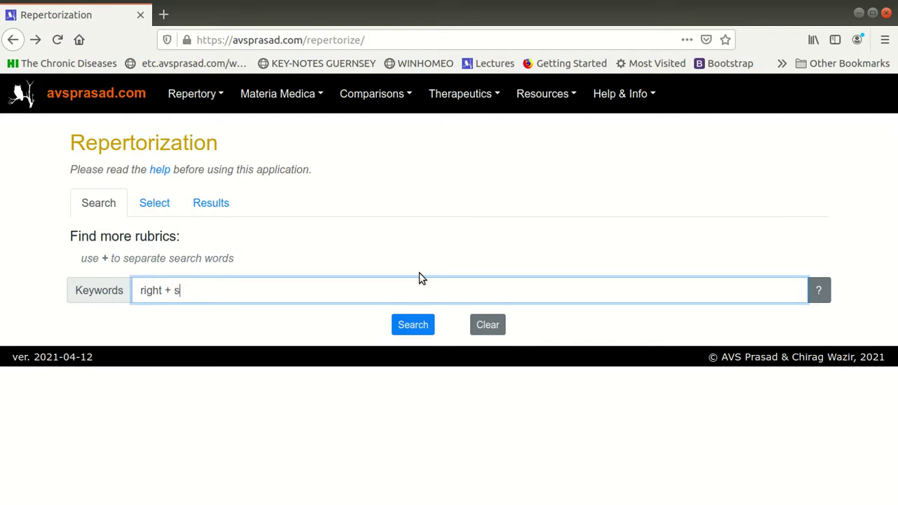
type("ide + general")
key("Return")
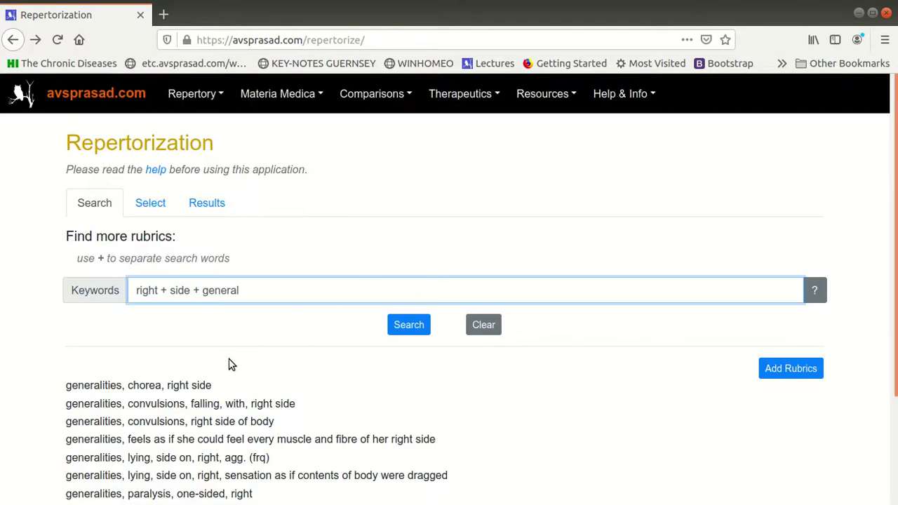
scroll(220, 368, "down", 3)
left_click(168, 451)
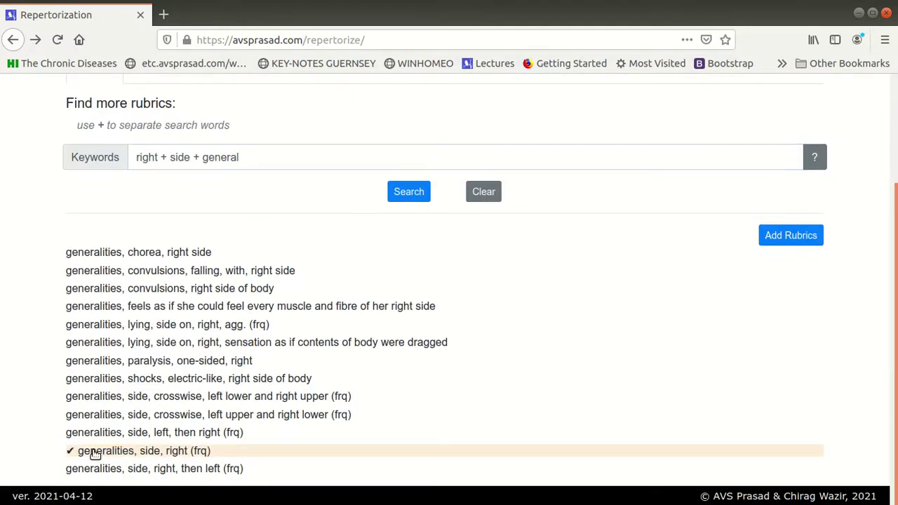
left_click(790, 236)
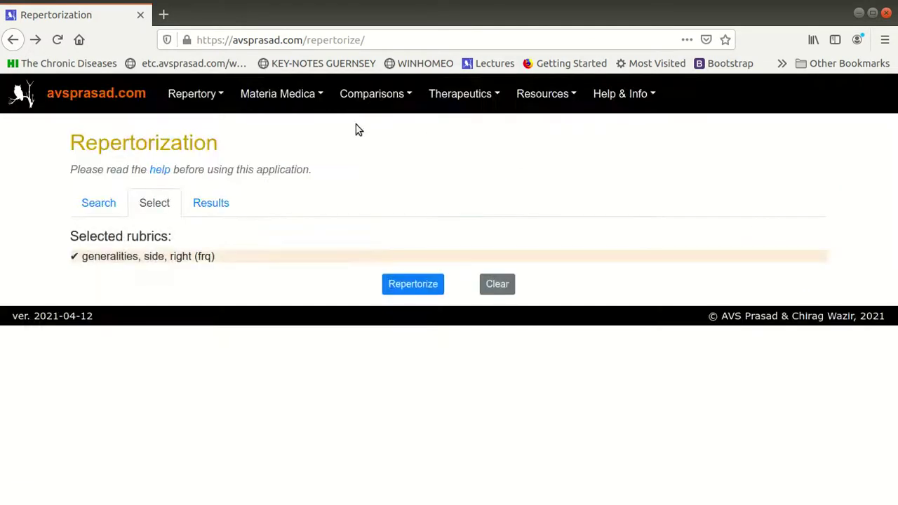
Search the rubrics for "desire + sweet" and add "stomach, desires, sweets (frq)" to the selection
left_click(95, 204)
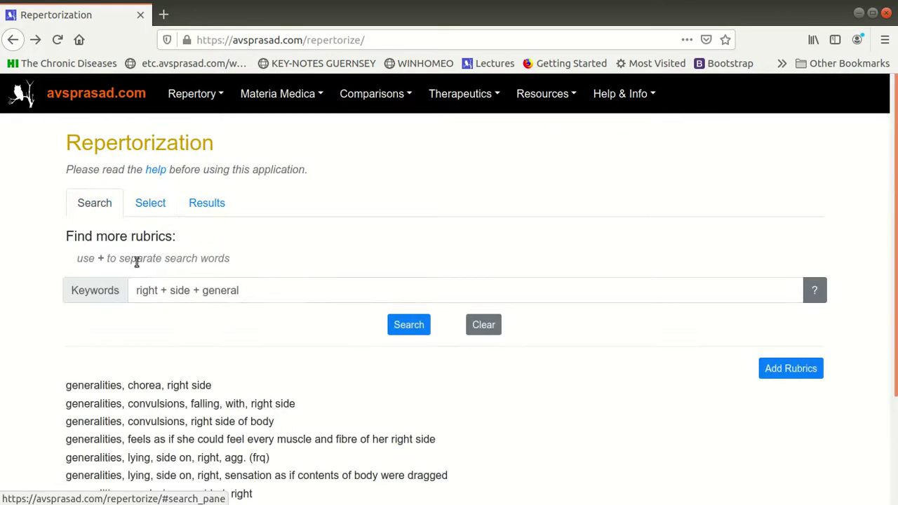
left_click_drag(245, 292, 115, 279)
type("desire + sweet")
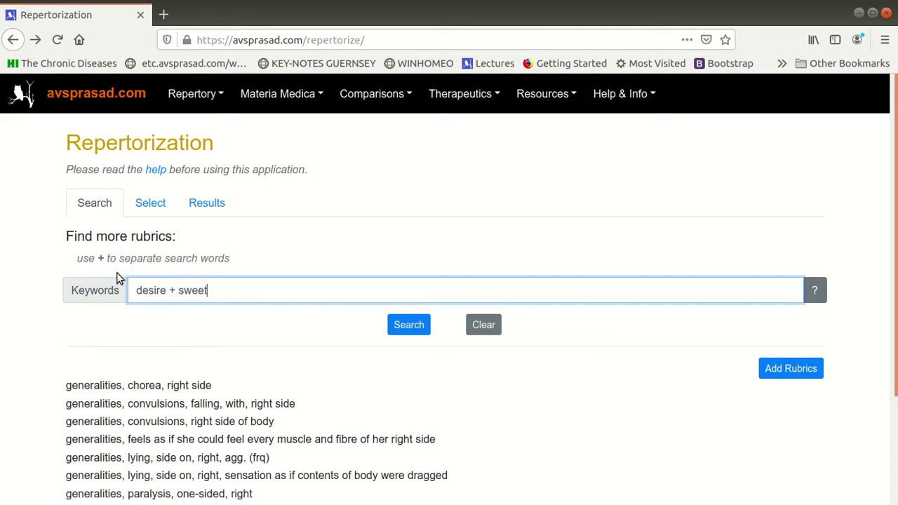
key("Return")
left_click(174, 423)
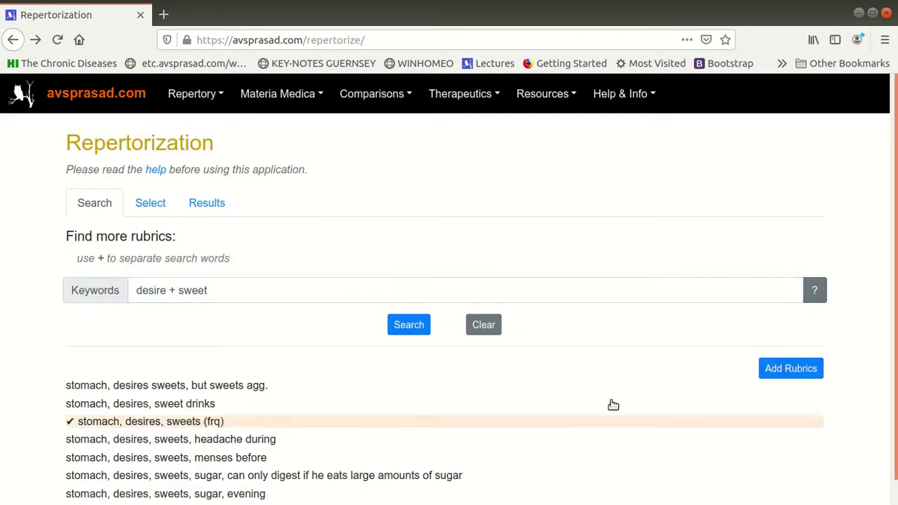
left_click(771, 369)
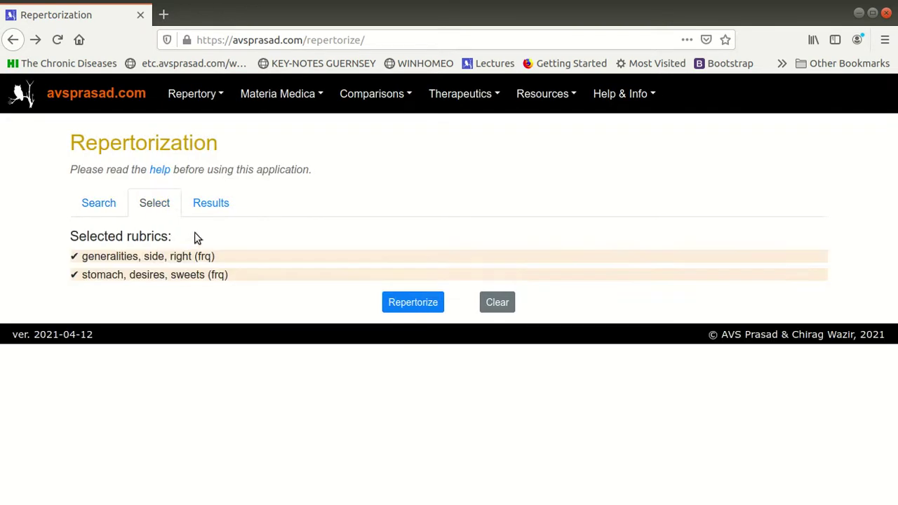
Search for frequently used rubrics about sweets with the keywords "frq + sweet"
left_click(111, 203)
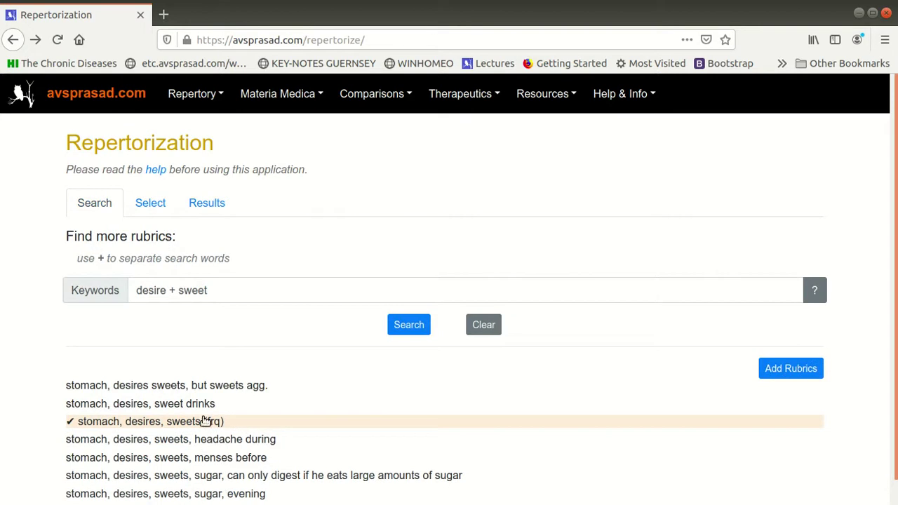
left_click_drag(180, 290, 121, 285)
key("BackSpace")
type("frq +")
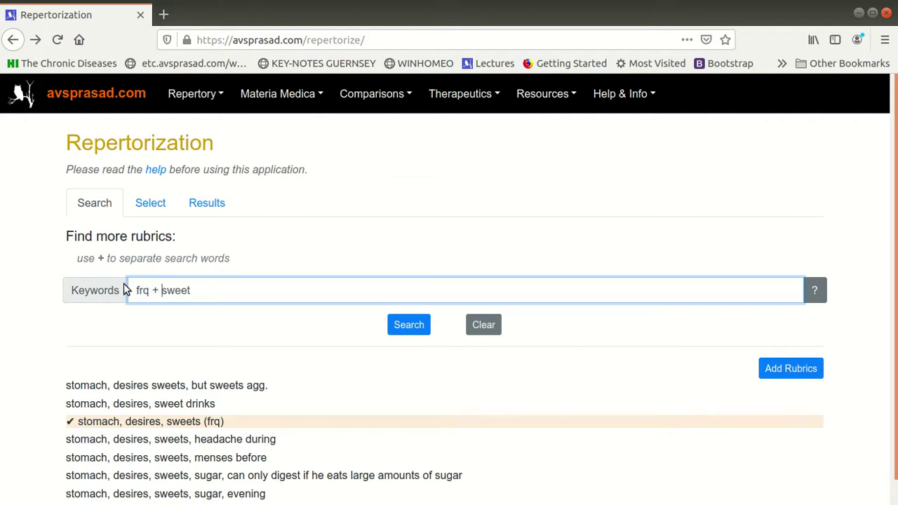
left_click(396, 324)
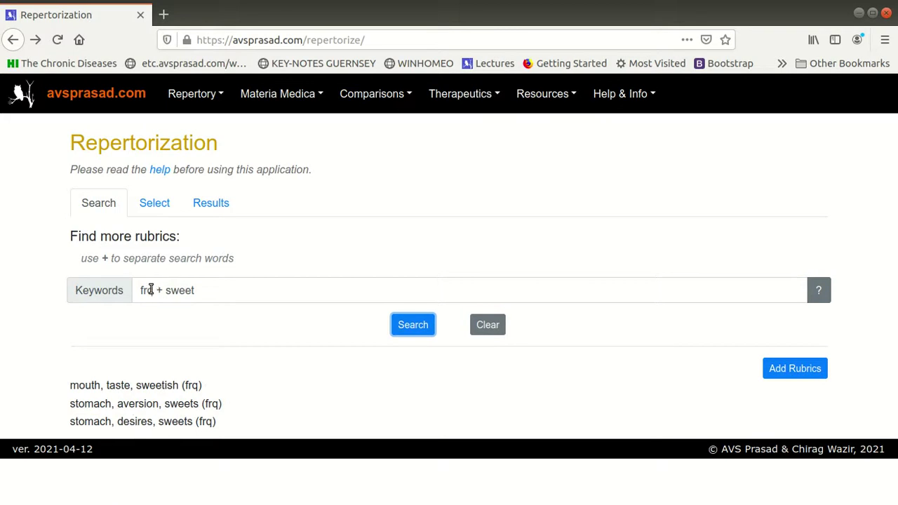
Search the rubrics for "crack + heel" and add "extremities, cracks skin, feet, heel" to the selection
left_click_drag(224, 283, 101, 268)
type("crack +")
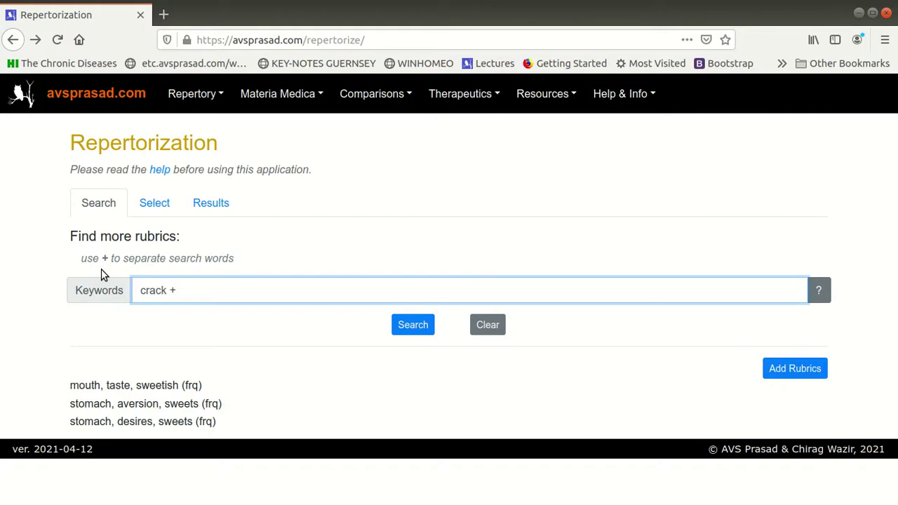
type(" heel")
left_click(415, 329)
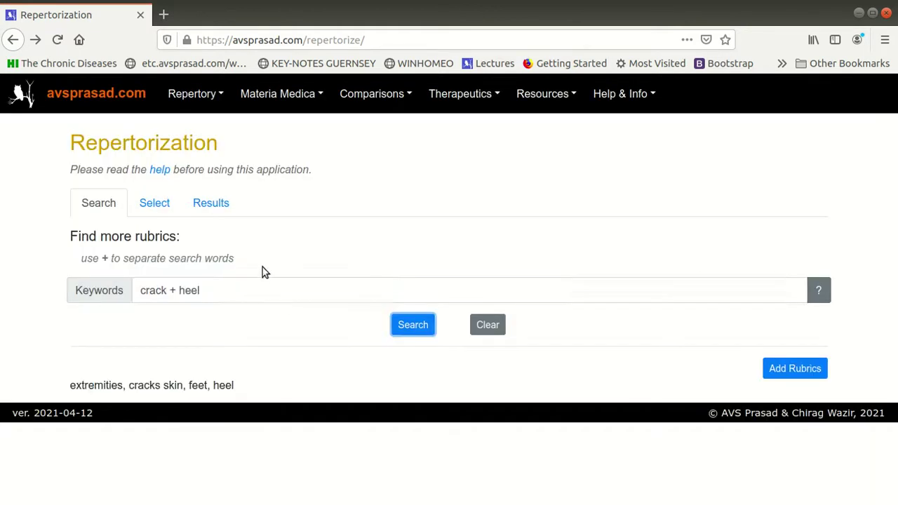
left_click(204, 385)
left_click(814, 363)
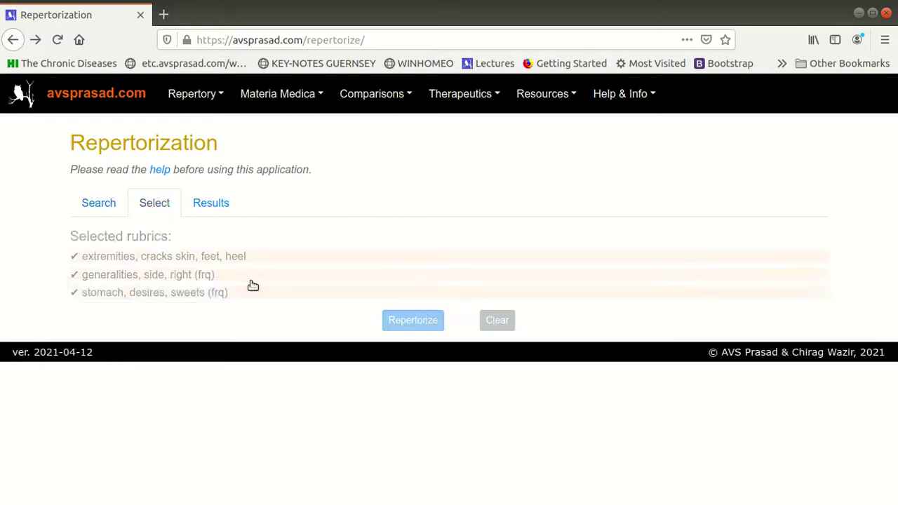
Search the rubrics for "flapping" and add "face, flapping motion of nostrils (pkr)" to the selection
left_click(110, 205)
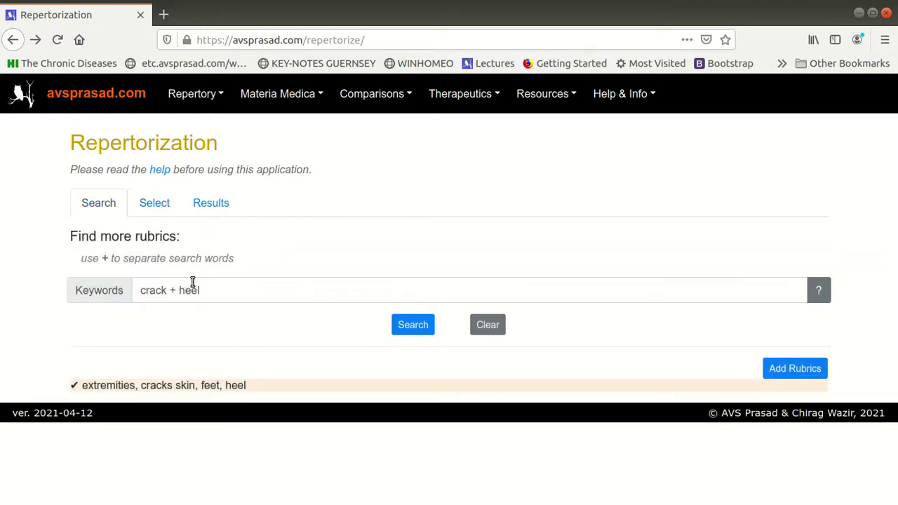
triple_click(201, 290)
type("flapping")
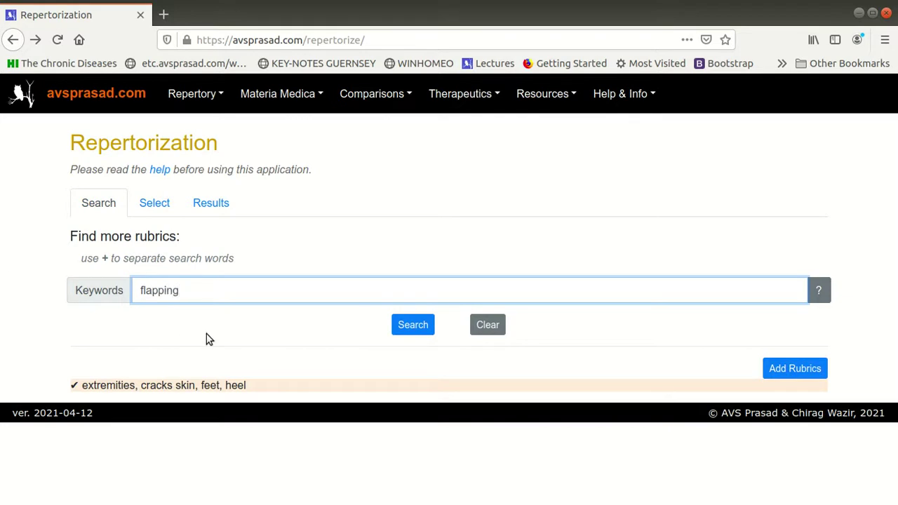
left_click(413, 327)
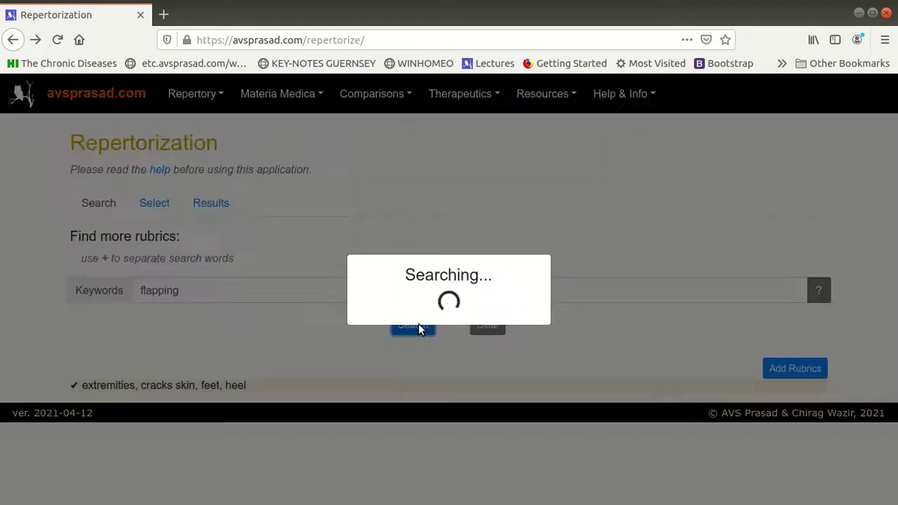
left_click(155, 408)
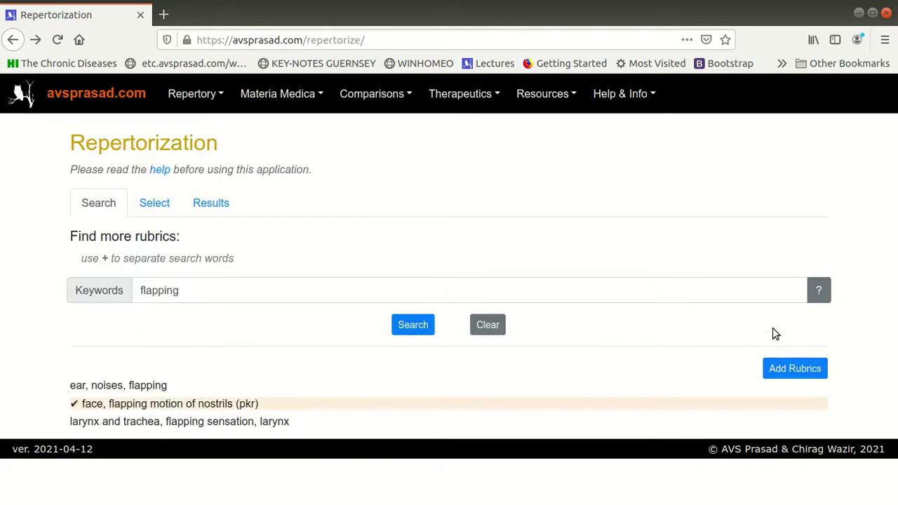
left_click(800, 370)
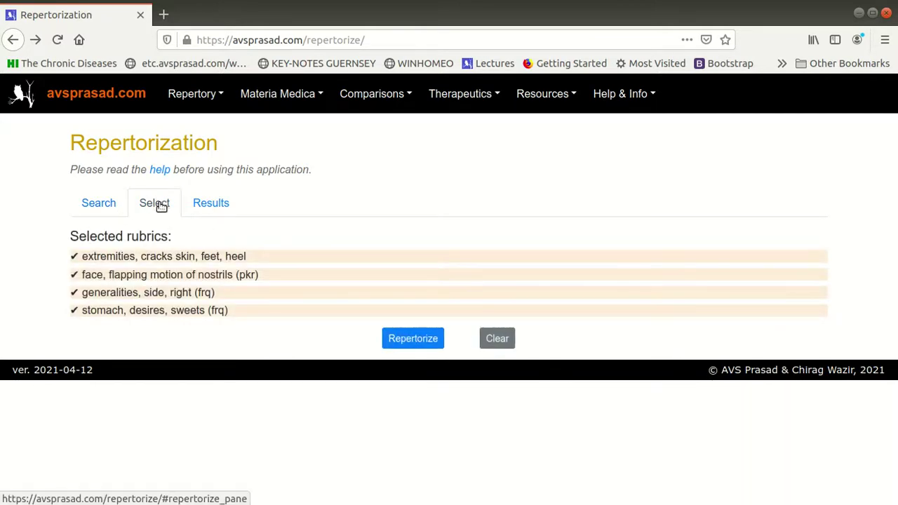
Repertorize the four selected rubrics and compare the Classic and Expert drug rankings
left_click(400, 341)
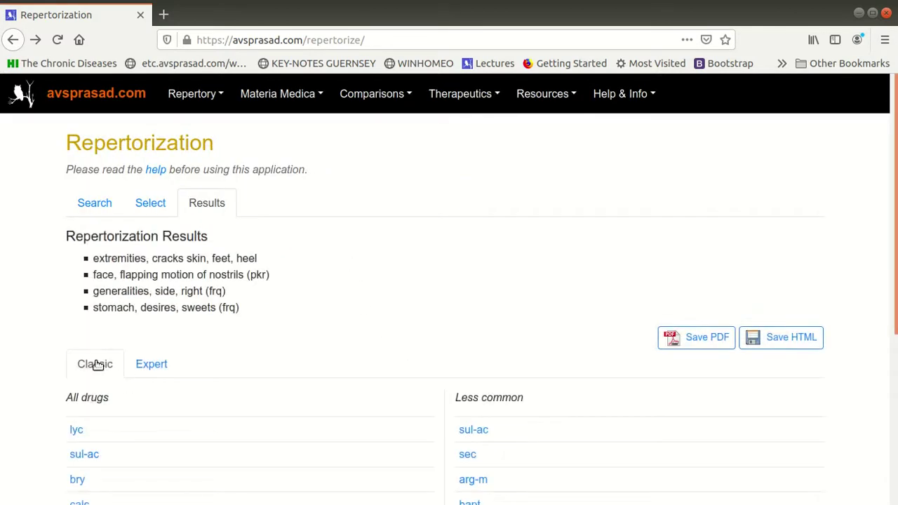
left_click(155, 368)
left_click(85, 365)
scroll(214, 303, "down", 3)
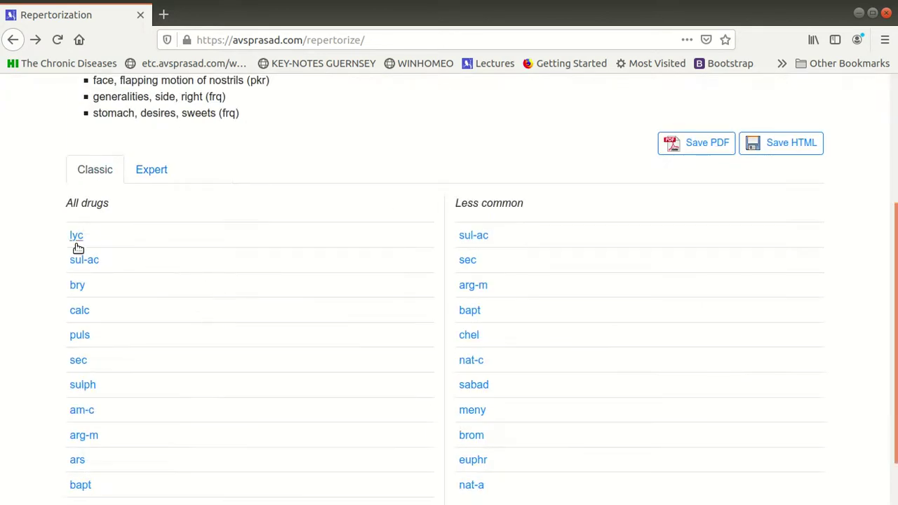
left_click(158, 174)
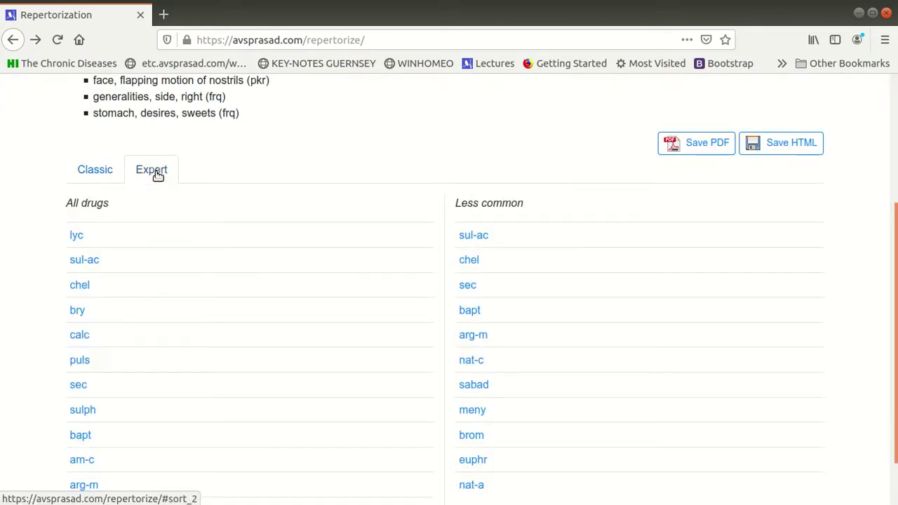
left_click(99, 169)
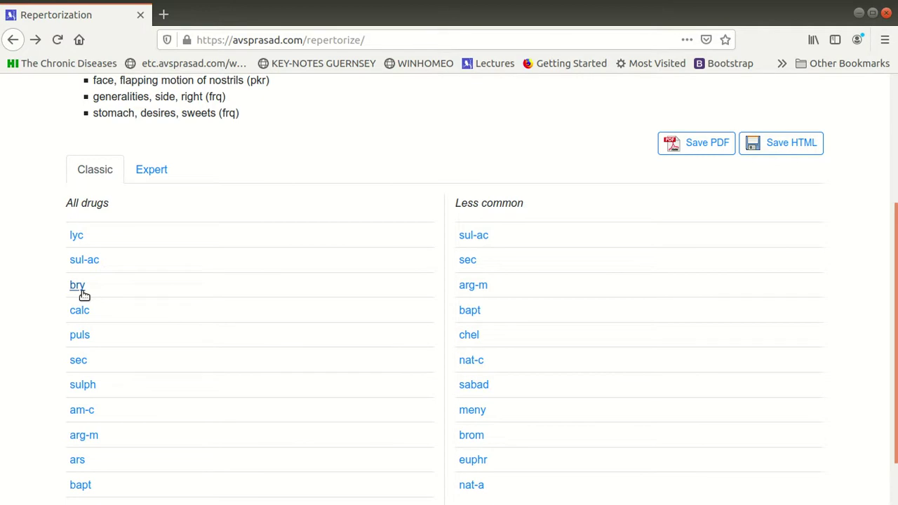
left_click(150, 175)
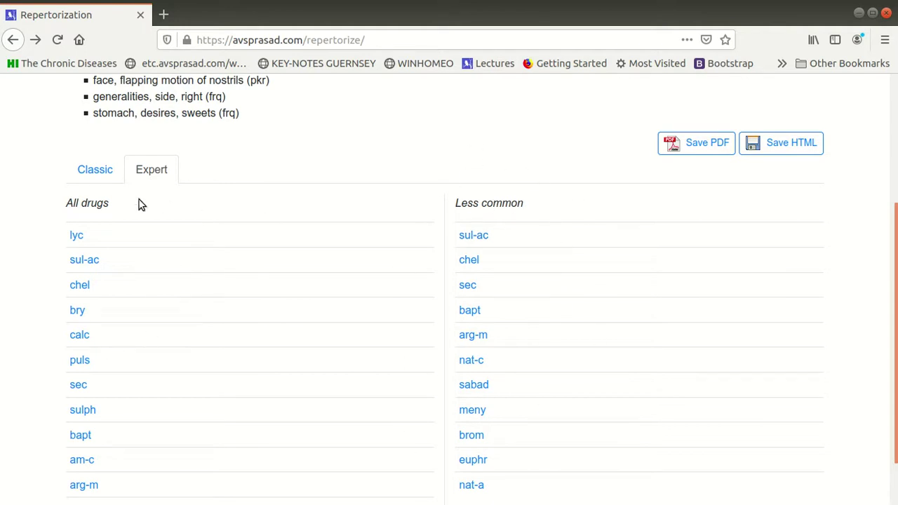
left_click(89, 171)
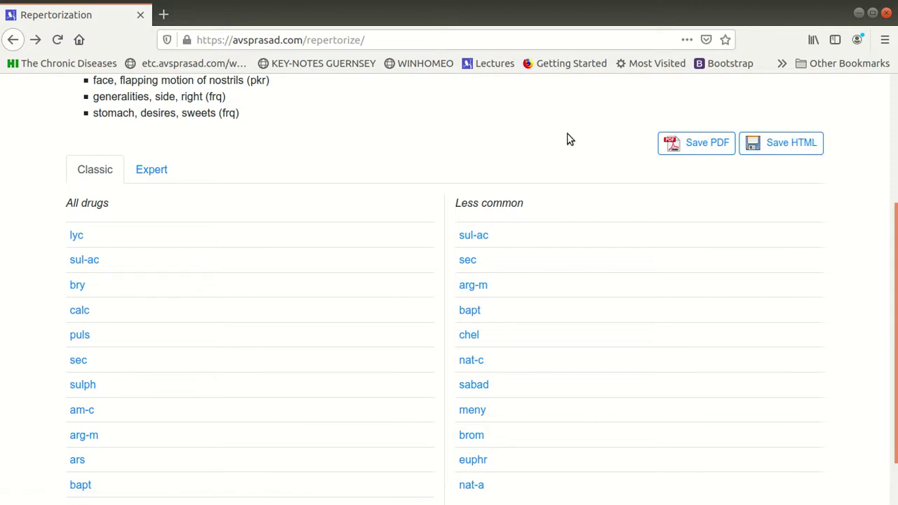
Exclude "face, flapping motion of nostrils (pkr)" from the selected rubrics and repertorize again
scroll(567, 138, "up", 3)
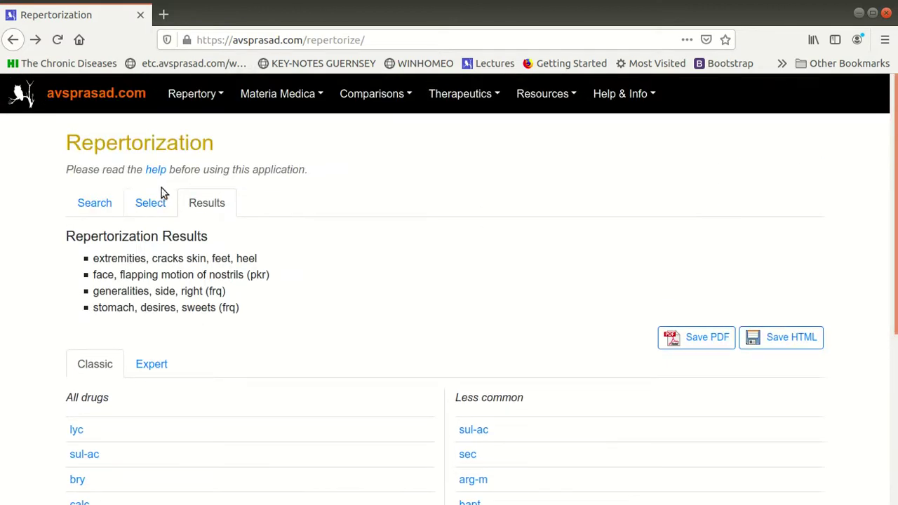
left_click(152, 203)
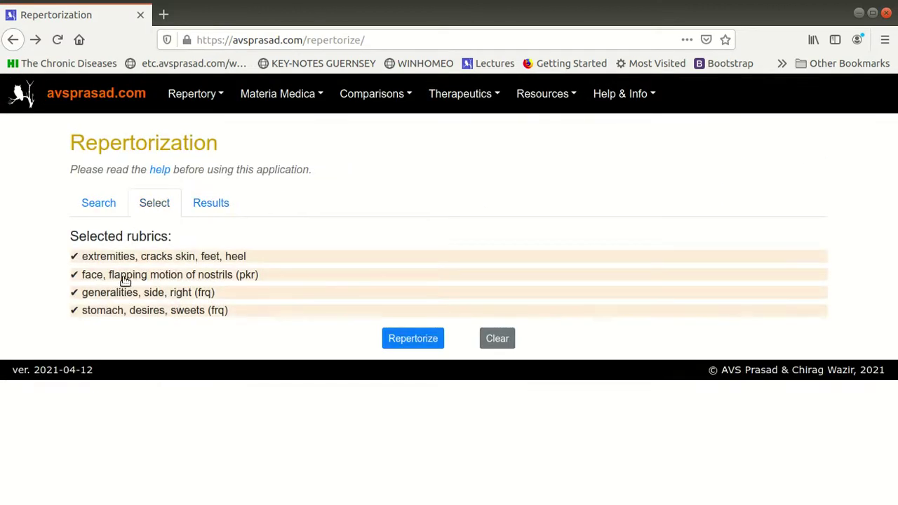
left_click(170, 276)
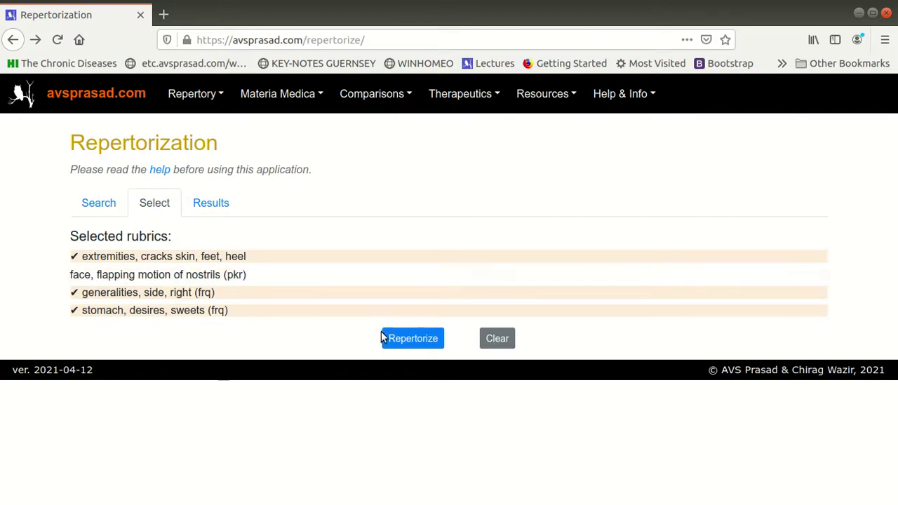
left_click(399, 339)
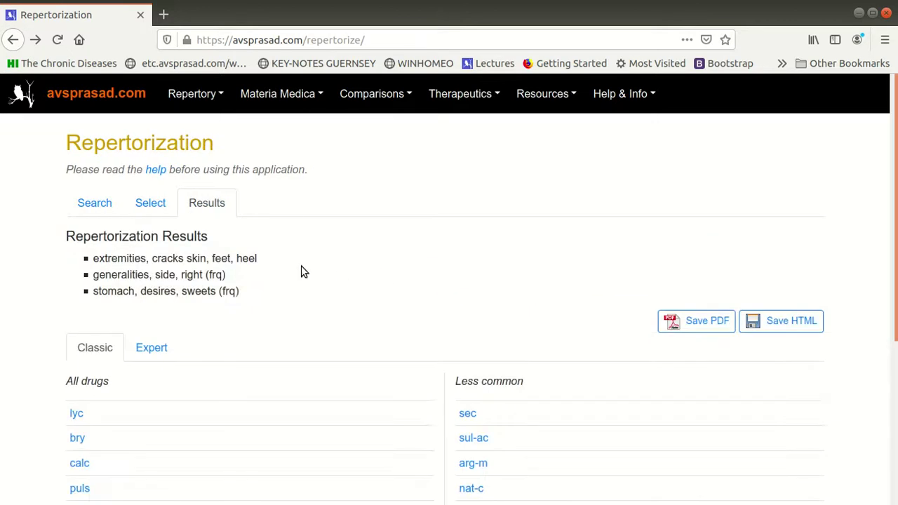
Show the Expert ranking of the new results and open the details of sul-ac among the less common drugs
scroll(195, 342, "down", 3)
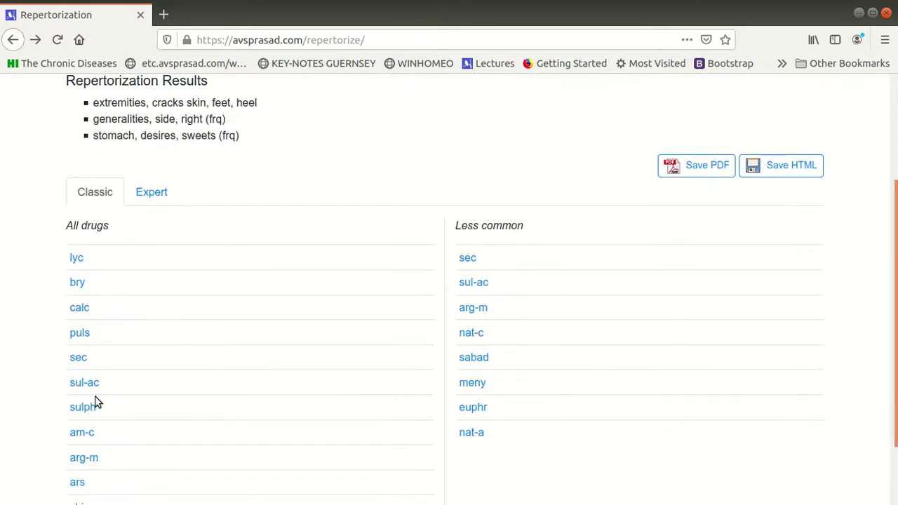
left_click(152, 193)
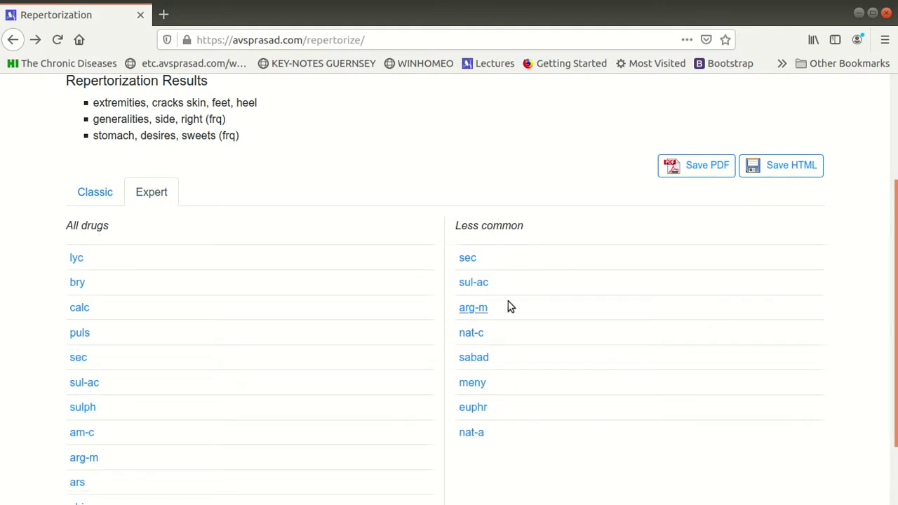
left_click(475, 283)
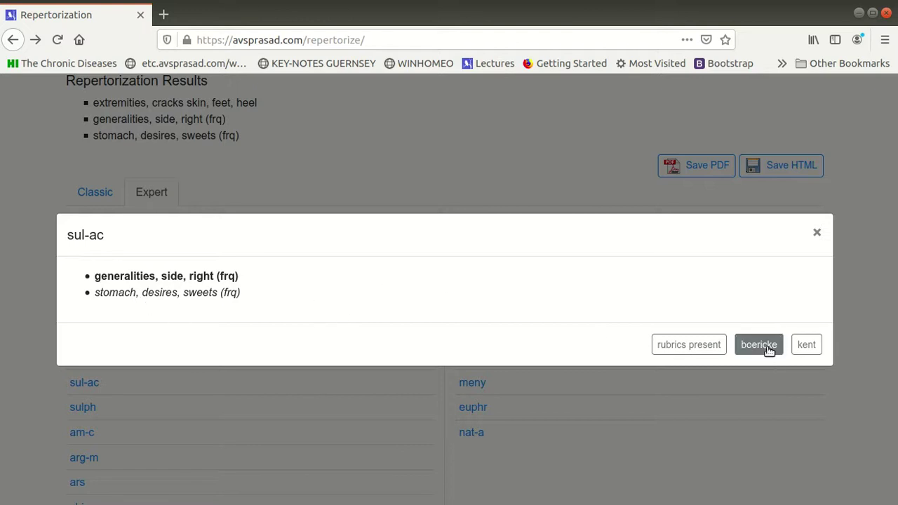
Close the sul-ac details, include "face, flapping motion of nostrils (pkr)" in the selected rubrics again and repertorize all four
left_click(817, 233)
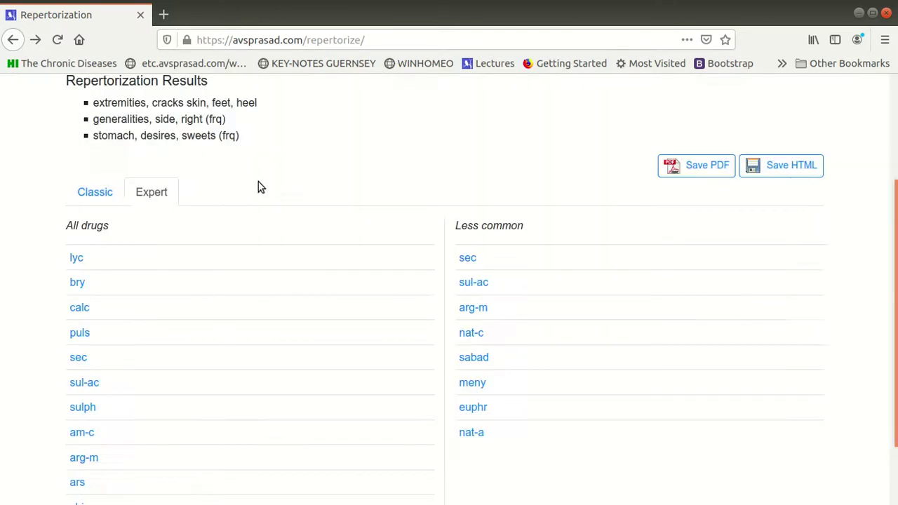
scroll(121, 184, "up", 3)
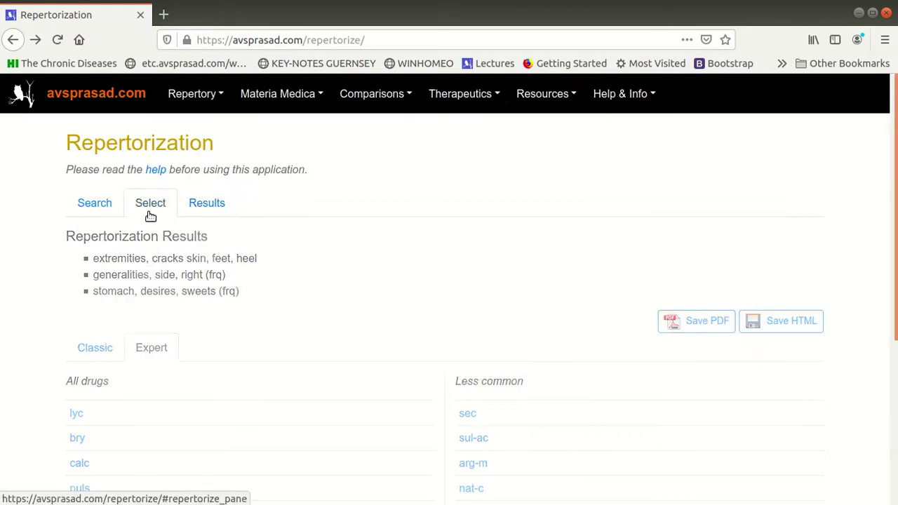
left_click(139, 203)
left_click(102, 275)
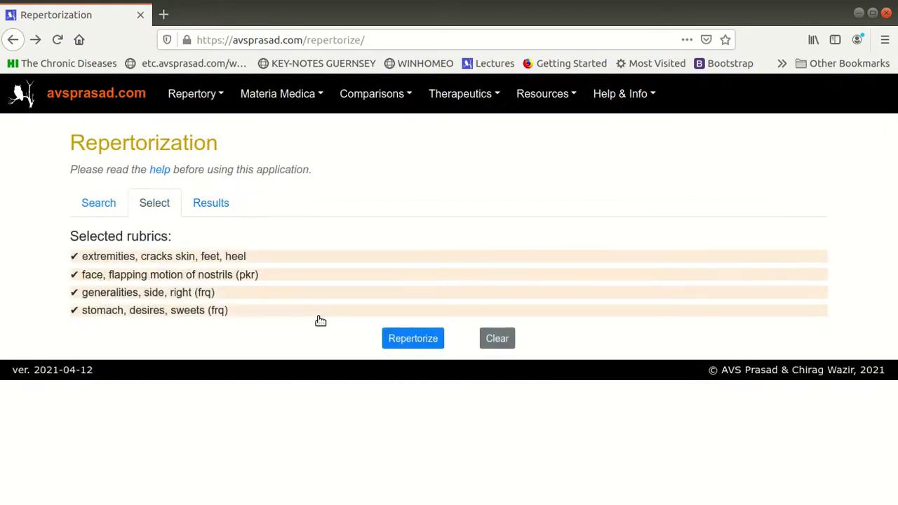
left_click(419, 340)
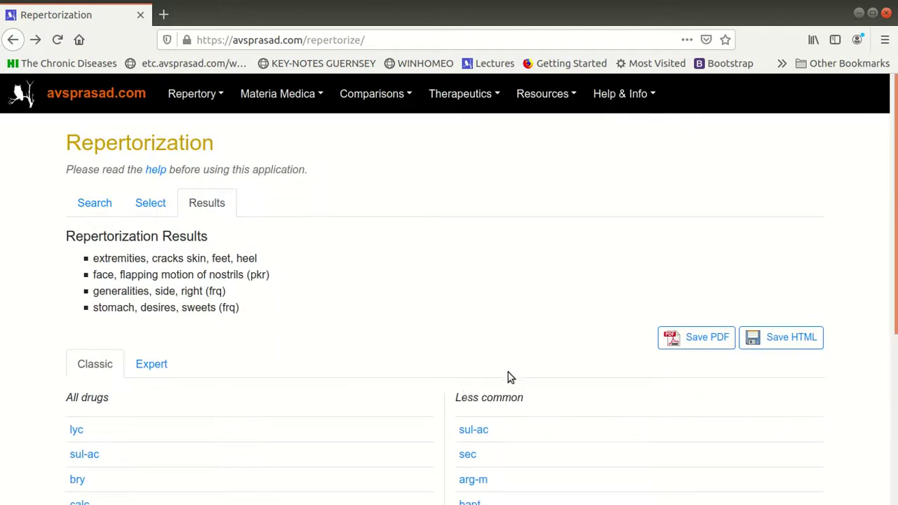
Open sul-ac from the less common drugs in the Classic results and read through its Boericke materia medica entry
left_click(467, 431)
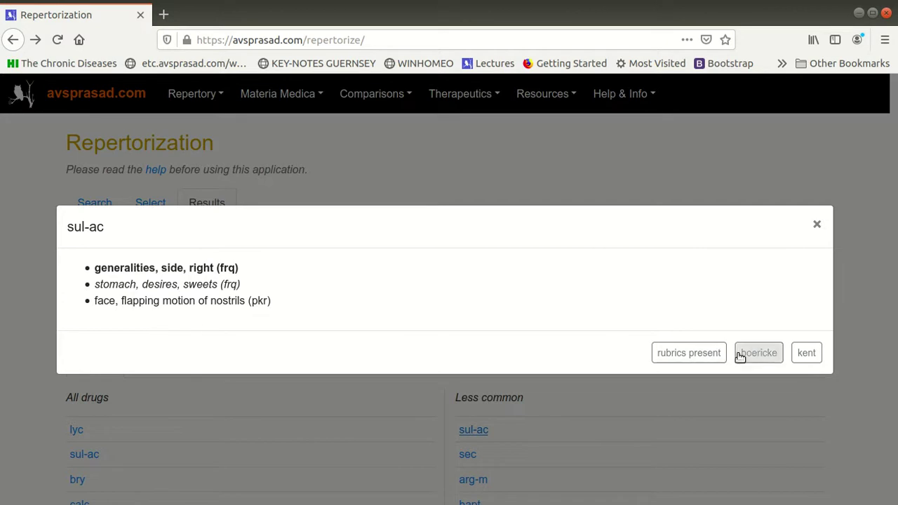
left_click(764, 354)
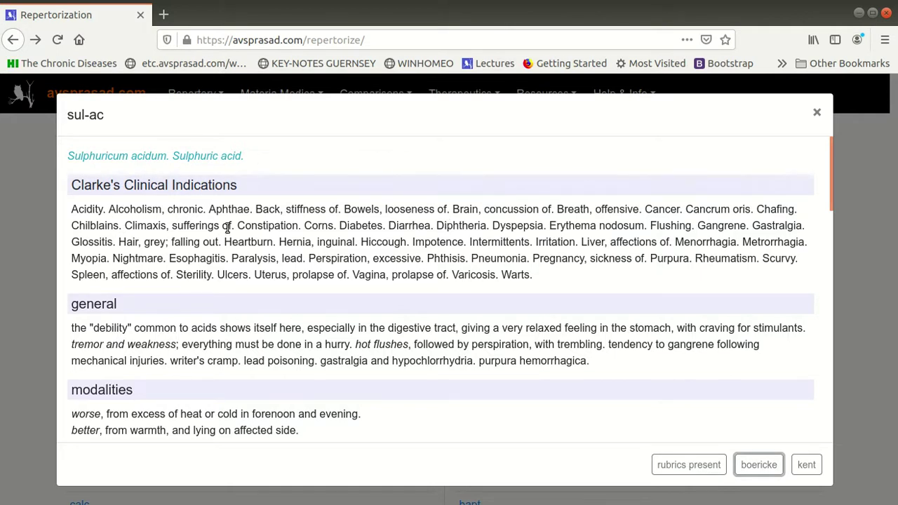
scroll(267, 239, "down", 5)
scroll(247, 220, "down", 5)
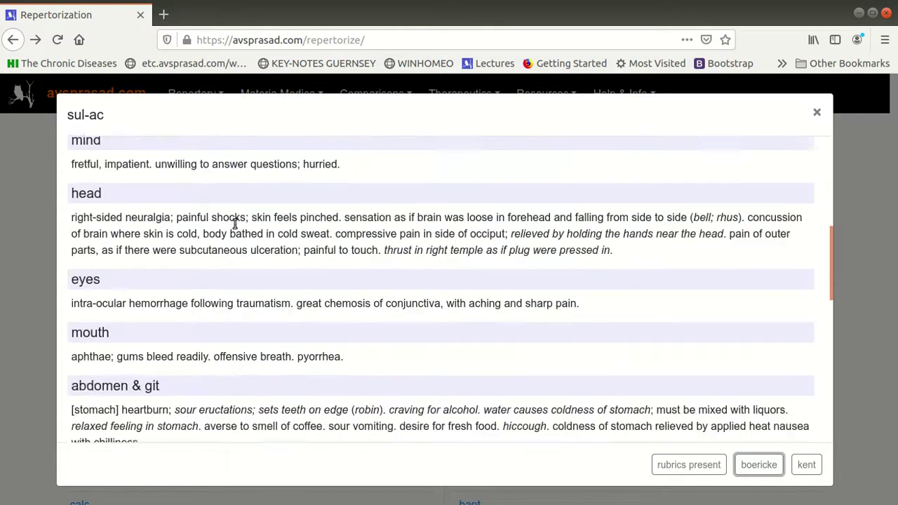
scroll(248, 228, "down", 9)
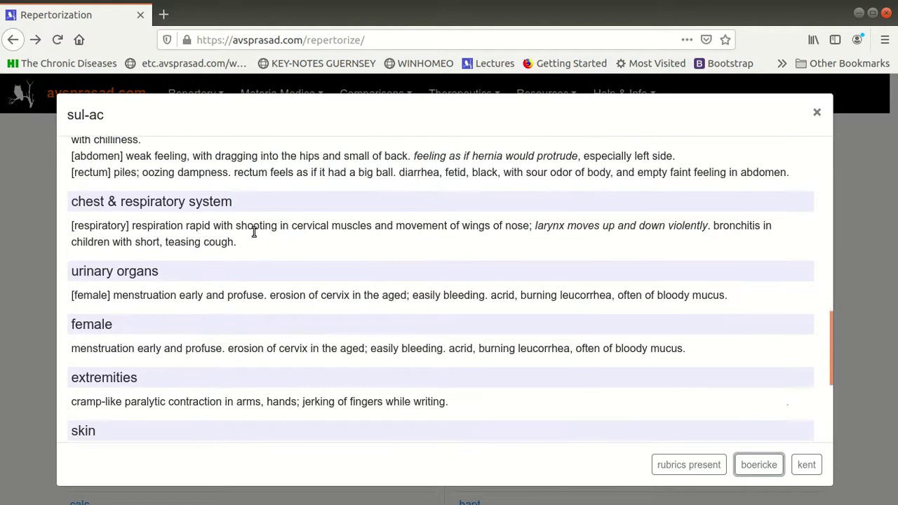
scroll(256, 251, "up", 18)
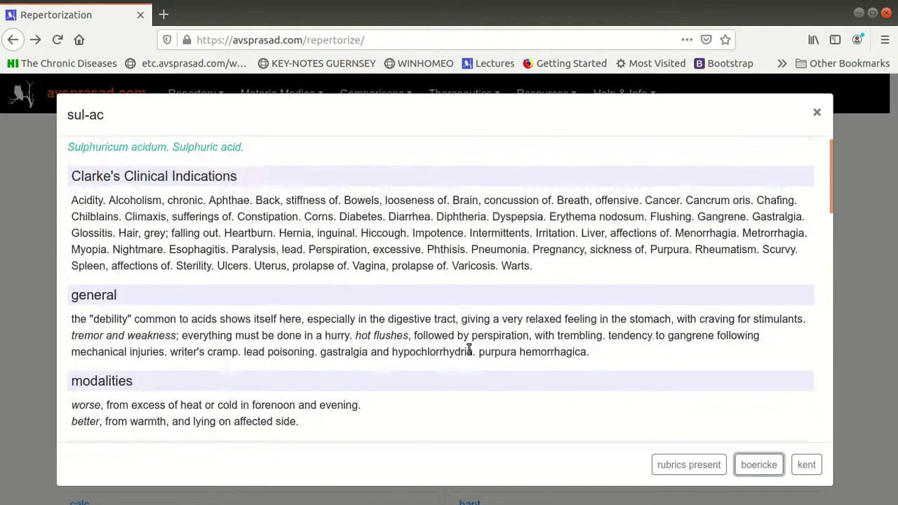
Show the Kent keynotes and rubrics for sul-ac, look through the list and close the drug details
left_click(807, 464)
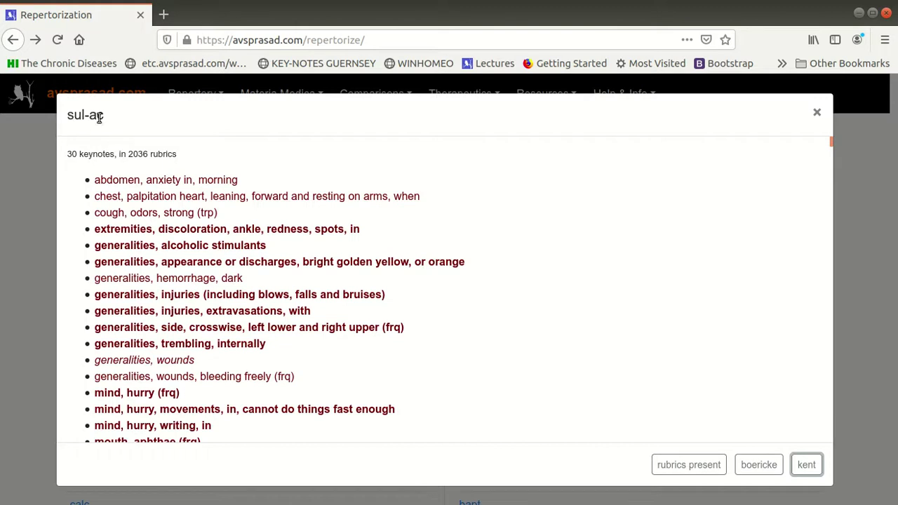
scroll(351, 209, "down", 1)
scroll(232, 171, "up", 1)
scroll(421, 221, "down", 10)
scroll(435, 226, "up", 10)
left_click(820, 114)
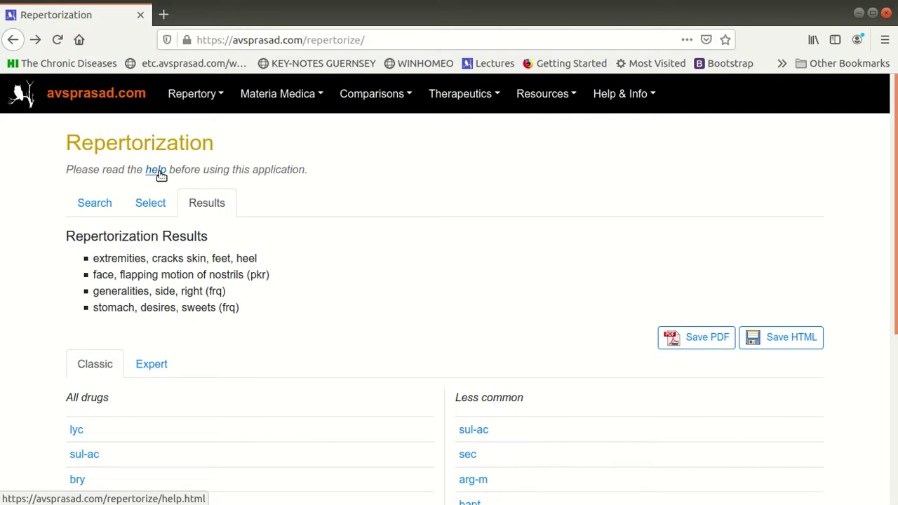
Clear the "flapping" keyword search with its found rubrics, and clear all of the selected rubrics
left_click(101, 212)
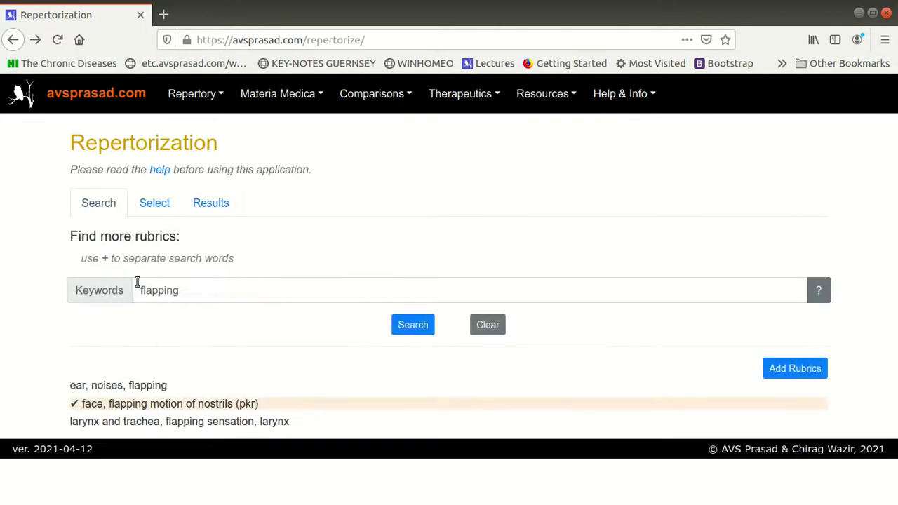
left_click(493, 327)
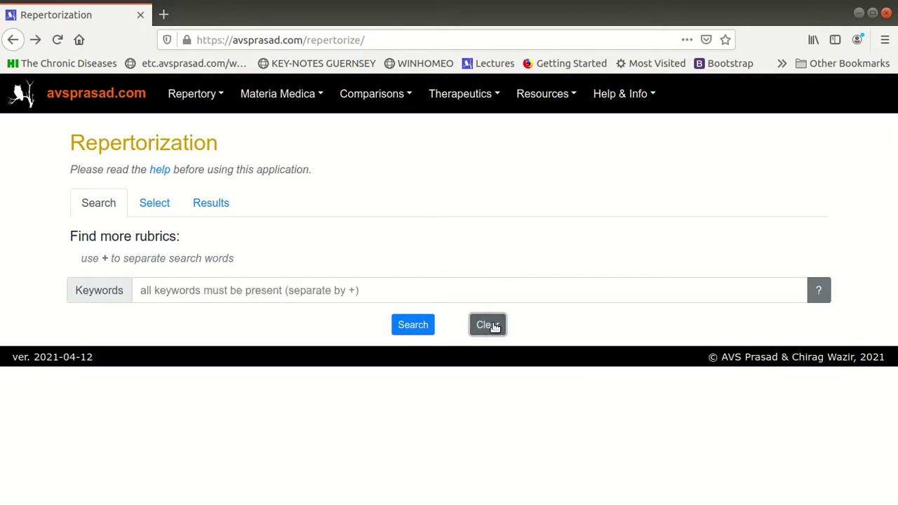
left_click(162, 212)
left_click(499, 339)
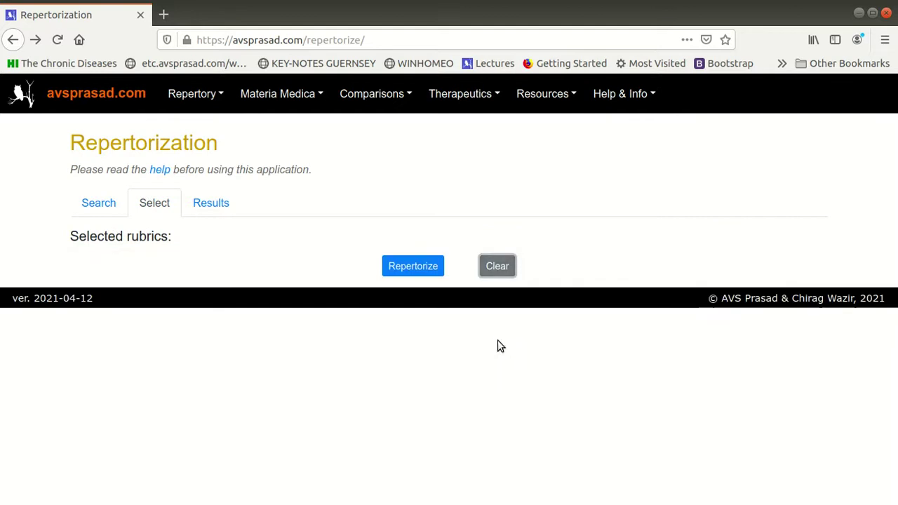
Check the repertorization results and the rubric search after the clearing, and return to the results
left_click(210, 203)
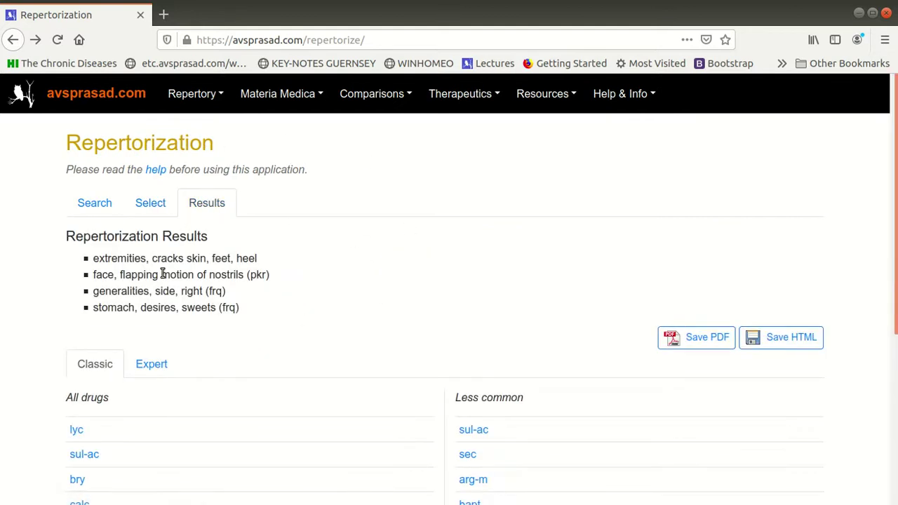
left_click(95, 205)
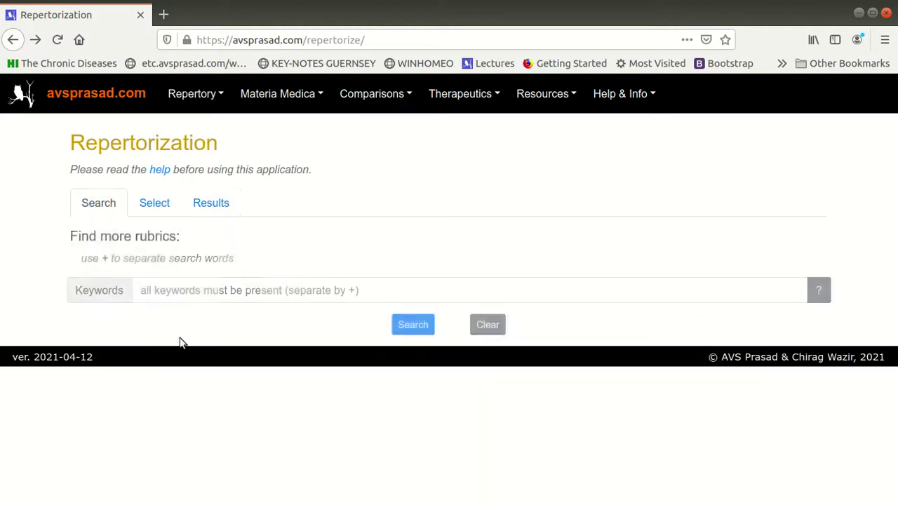
left_click(221, 206)
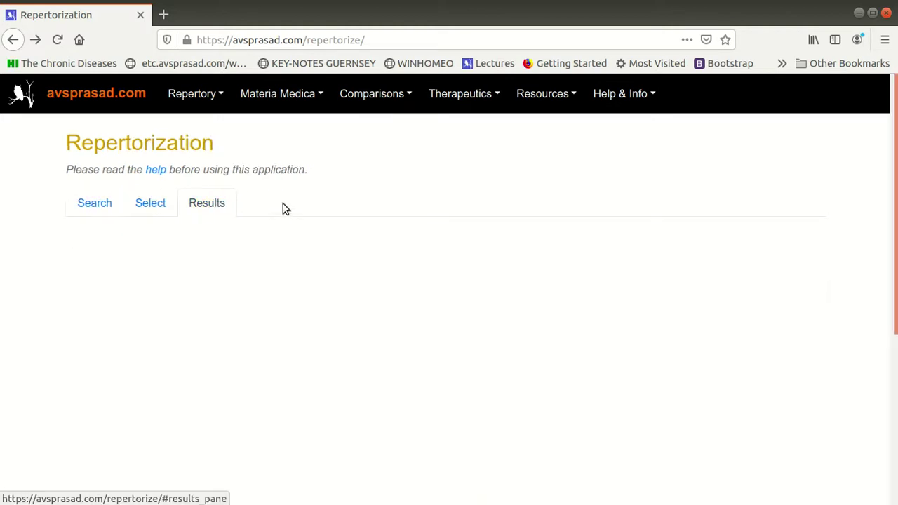